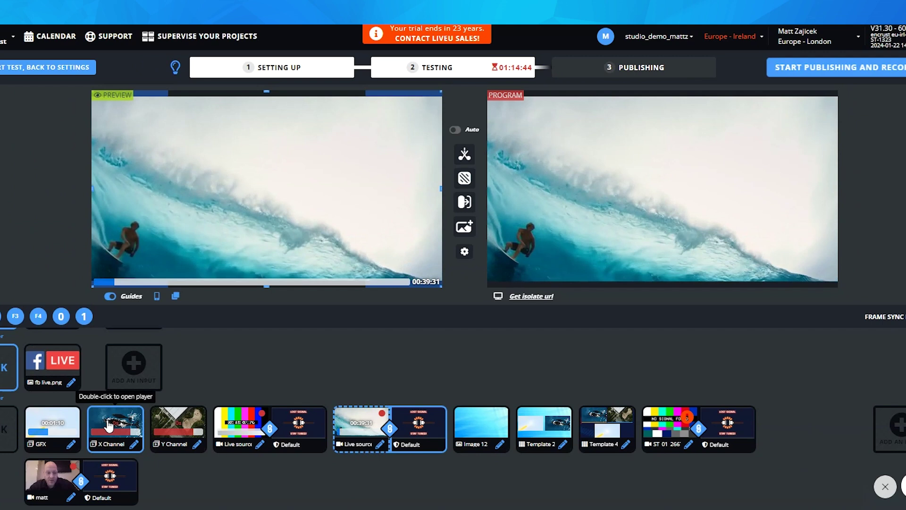
Step: Fade the X Channel whale clip on air, then swipe the Y Channel city clip on left-to-right
{"action": "left_click", "coordinate": [109, 425]}
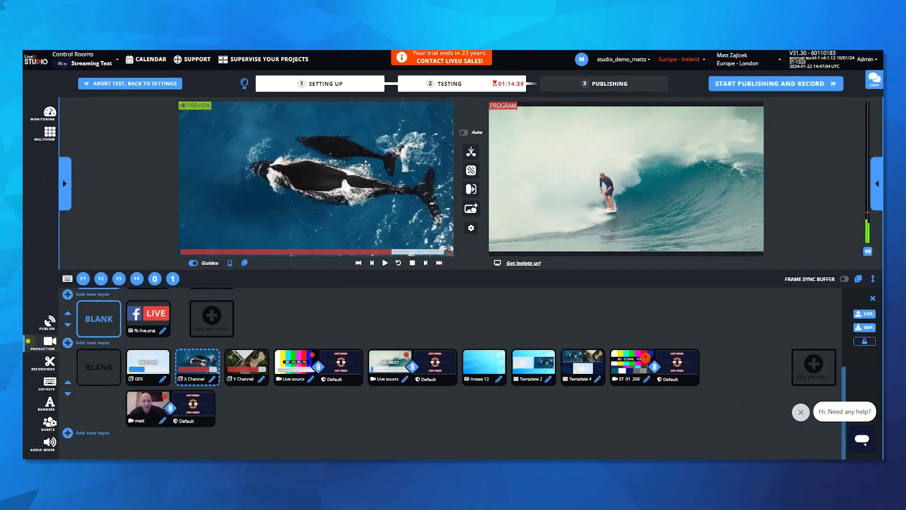
{"action": "left_click", "coordinate": [472, 171]}
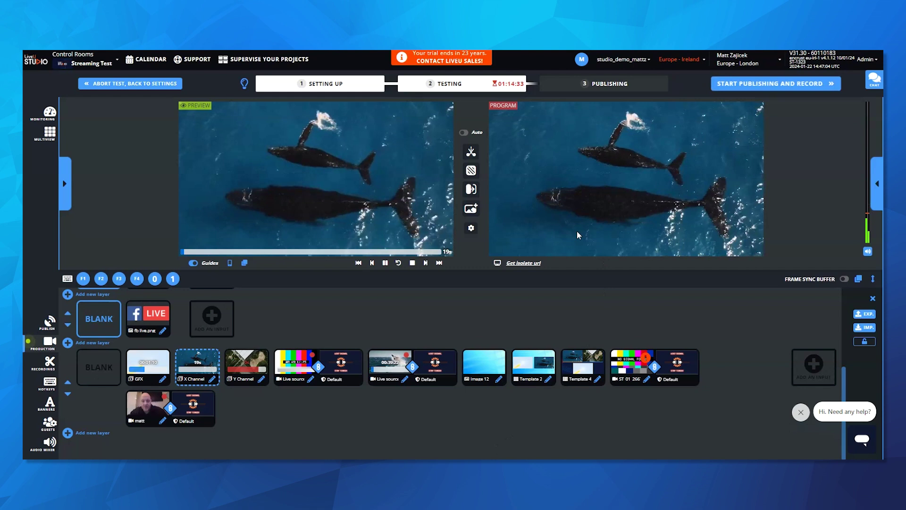
{"action": "left_click", "coordinate": [254, 363]}
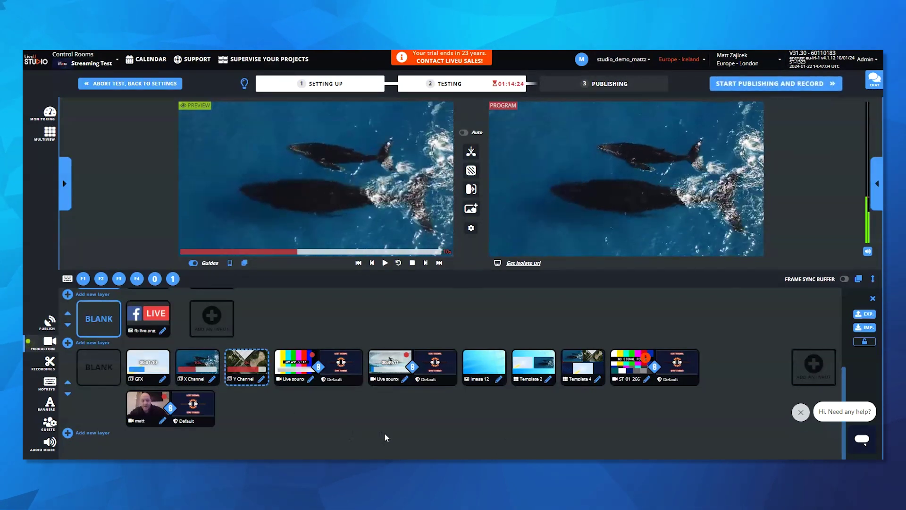
{"action": "left_click", "coordinate": [471, 190]}
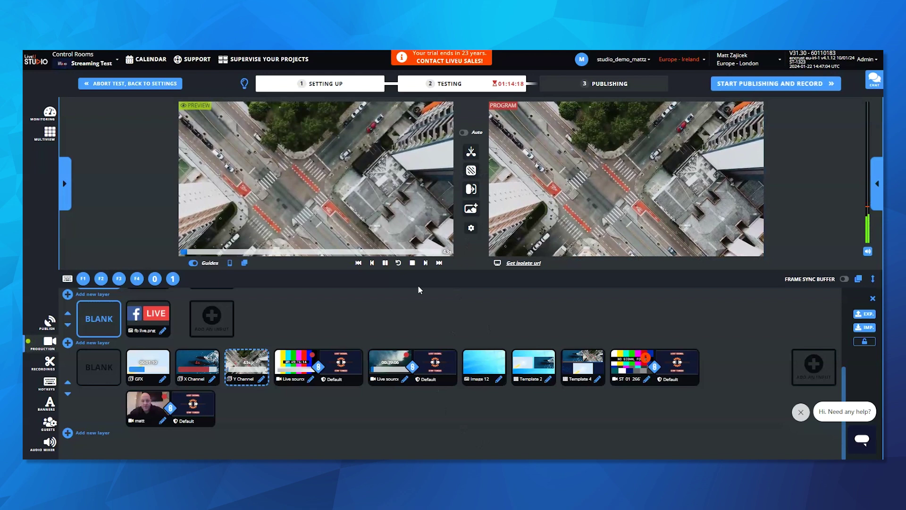
{"action": "left_click", "coordinate": [472, 230]}
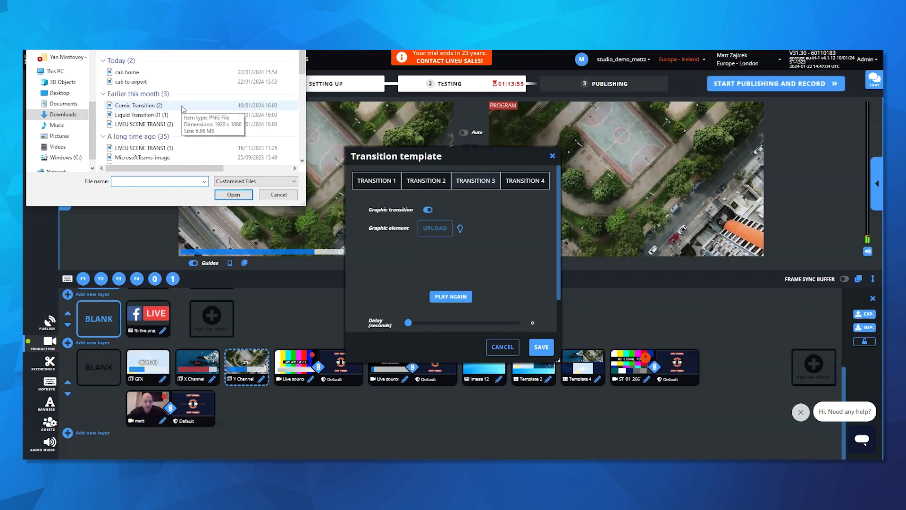
Step: Make the transition template a graphic transition with a 0.7-second delay and save it
{"action": "double_click", "coordinate": [146, 108]}
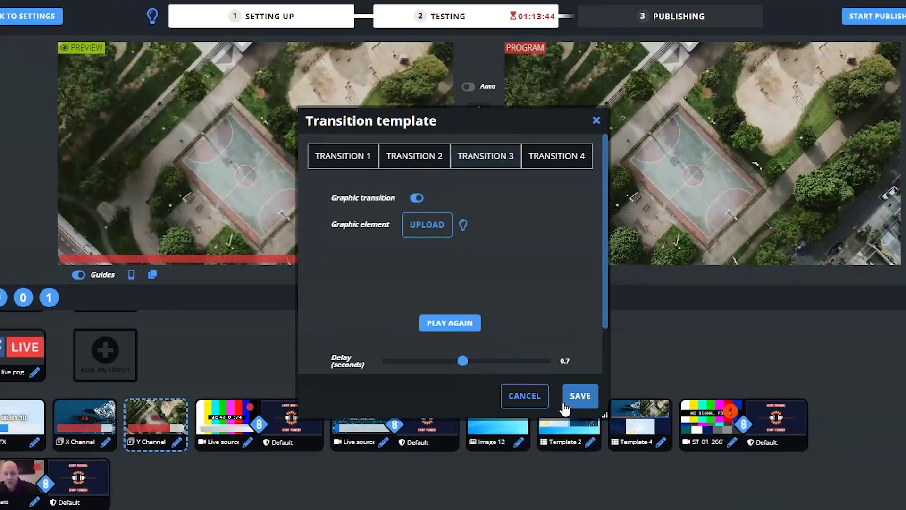
{"action": "left_click", "coordinate": [568, 401]}
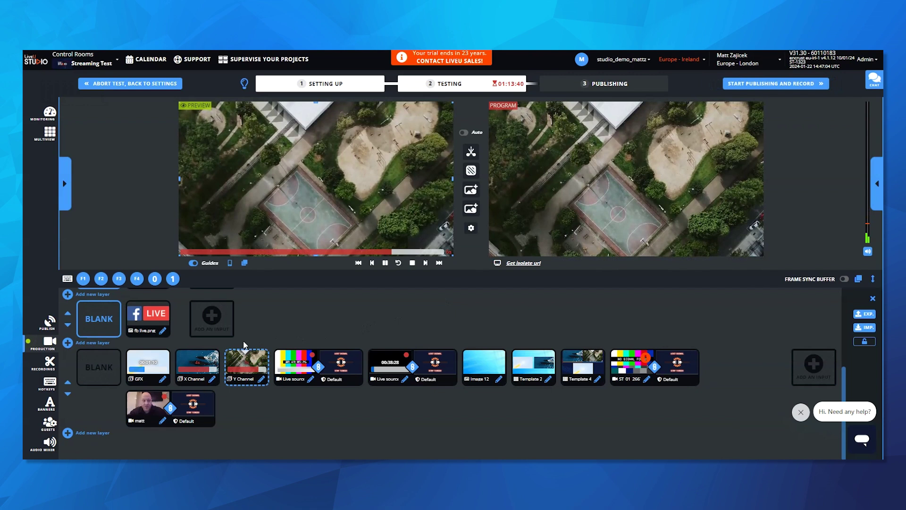
Step: Take the X Channel whale clip to Program using the cartoon-cloud graphic transition
{"action": "left_click", "coordinate": [204, 359]}
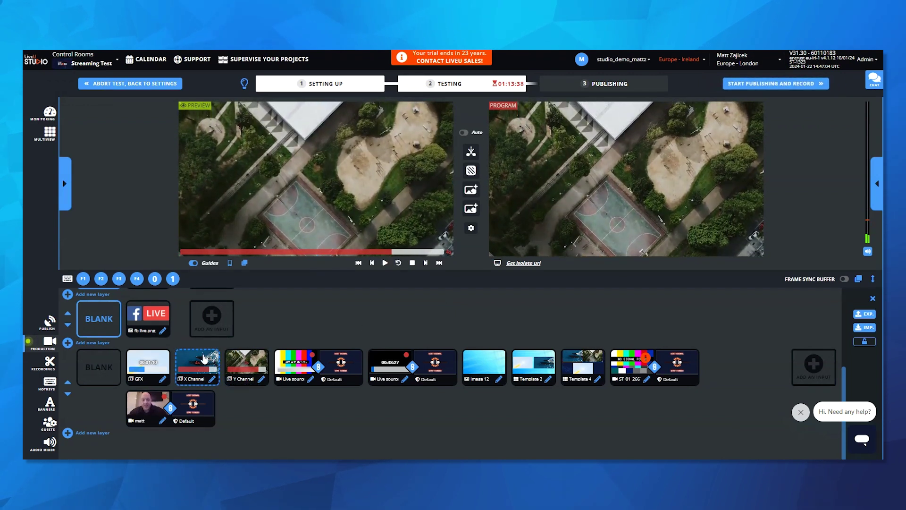
{"action": "left_click", "coordinate": [472, 191]}
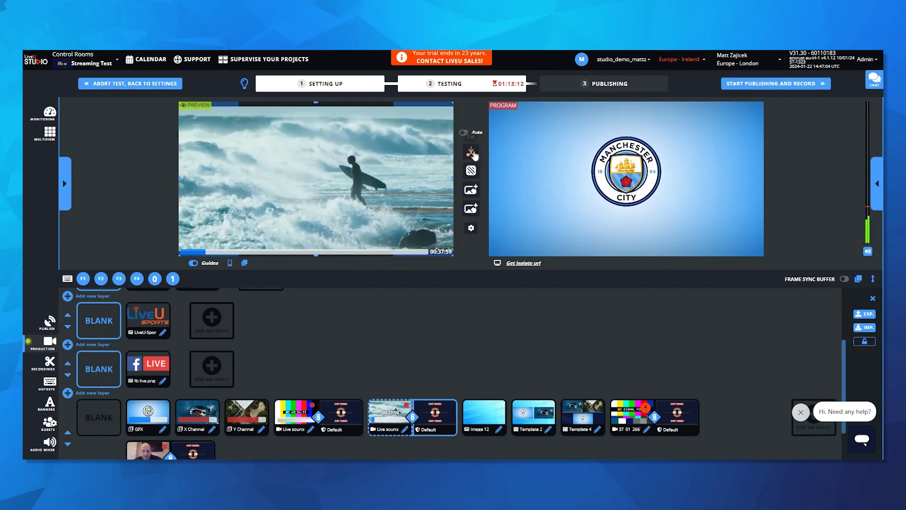
Step: Cut the surfing clip straight to Program
{"action": "left_click", "coordinate": [472, 152]}
{"action": "scroll", "coordinate": [304, 374], "scroll_direction": "up", "scroll_amount": 1}
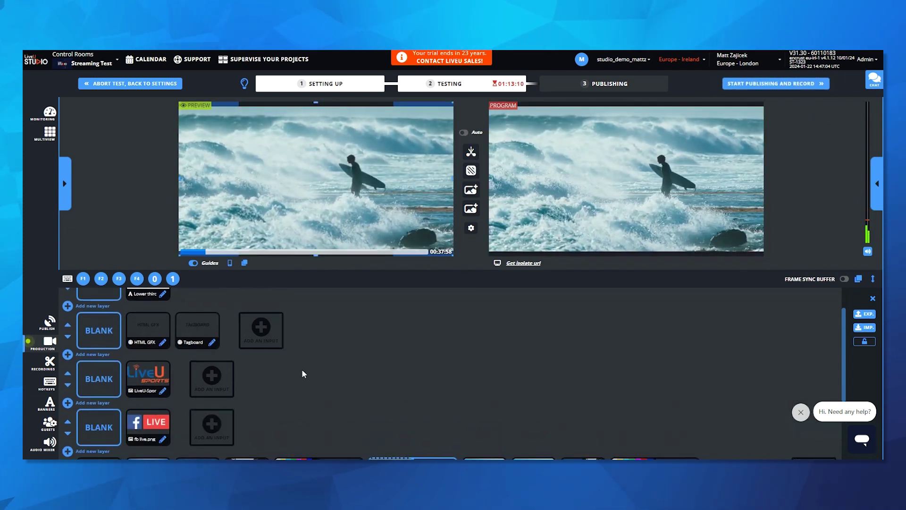
{"action": "scroll", "coordinate": [303, 374], "scroll_direction": "down", "scroll_amount": 1}
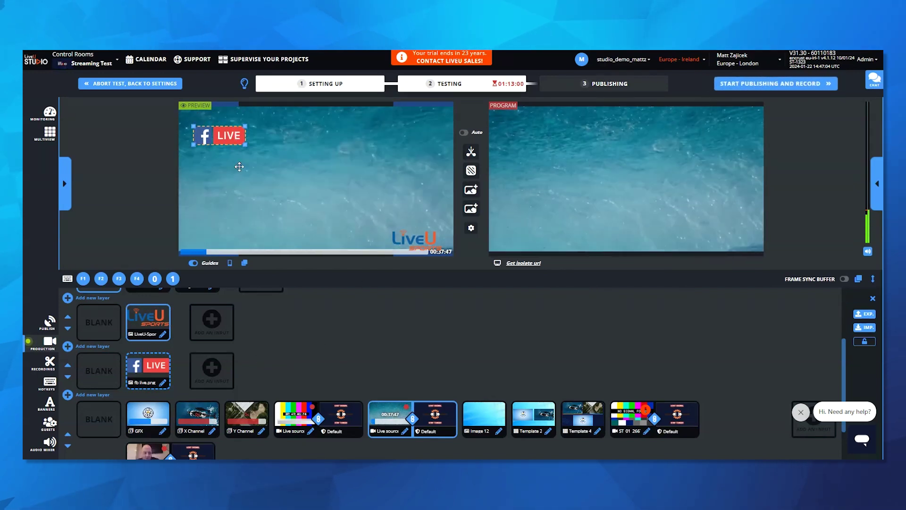
Step: Move and shrink the Facebook LIVE badge, then enlarge and raise the LiveU Sports logo in Preview
{"action": "left_click_drag", "start_coordinate": [228, 138], "coordinate": [258, 165]}
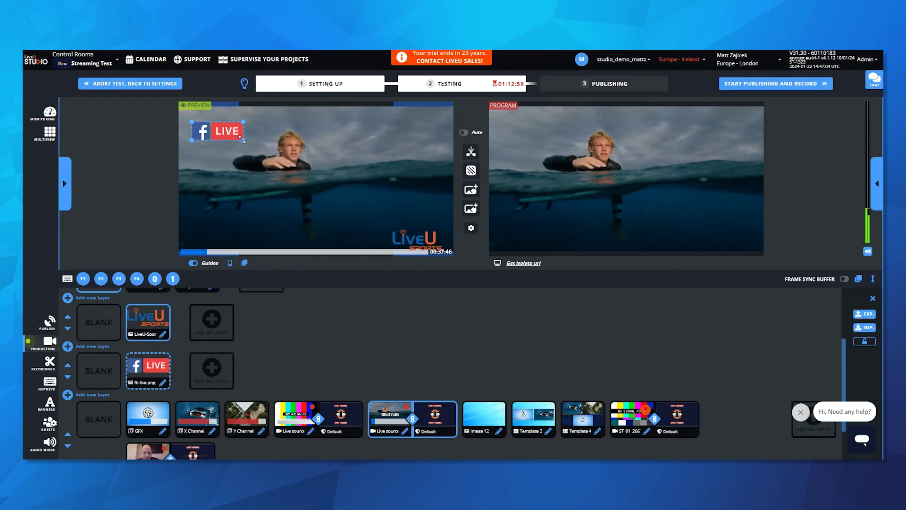
{"action": "left_click_drag", "start_coordinate": [263, 147], "coordinate": [219, 123]}
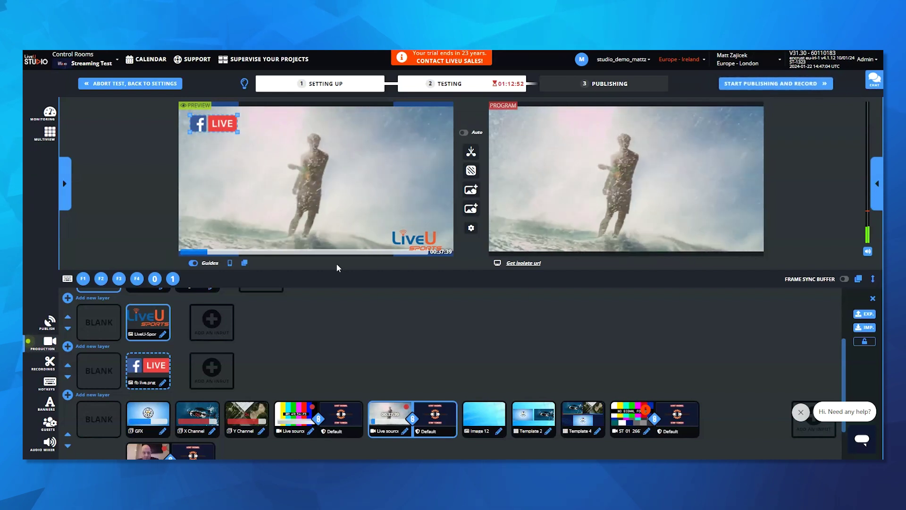
{"action": "left_click", "coordinate": [387, 245]}
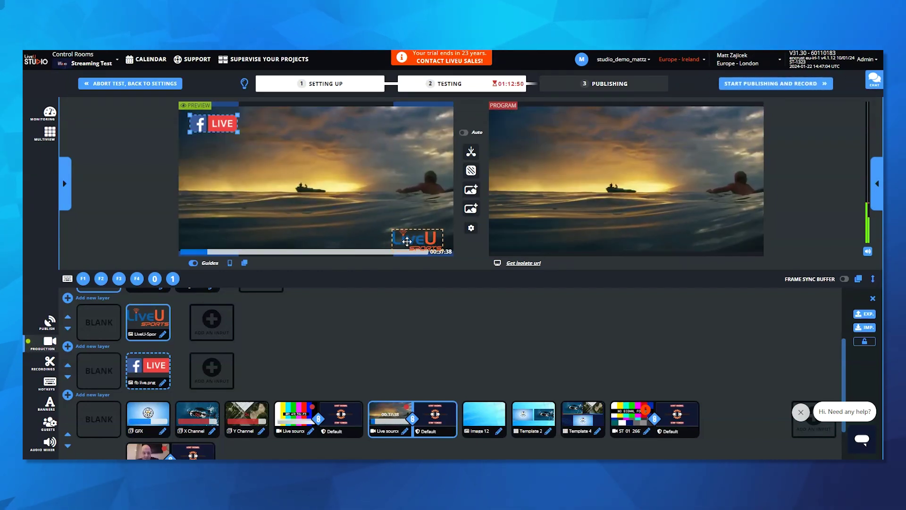
{"action": "mouse_move", "coordinate": [388, 228]}
{"action": "left_mouse_down"}
{"action": "mouse_move", "coordinate": [383, 221]}
{"action": "mouse_move", "coordinate": [402, 225]}
{"action": "left_mouse_up"}
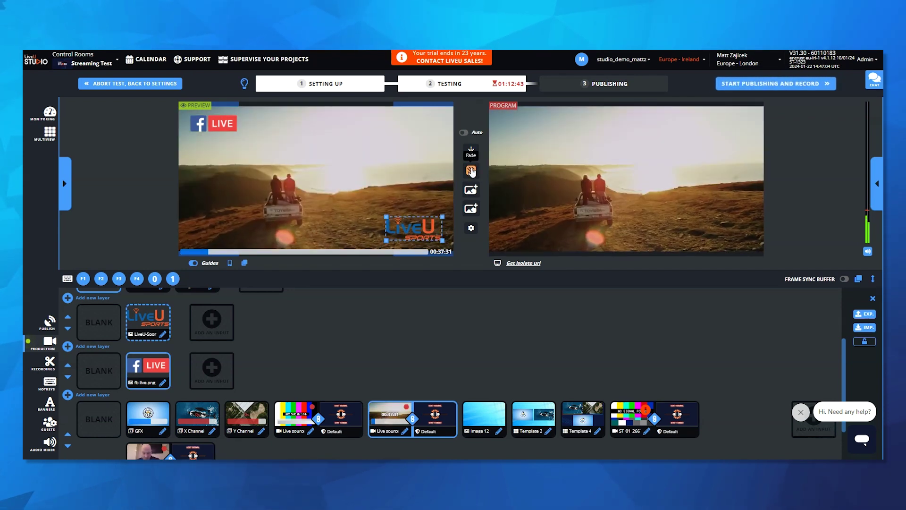
Step: Fade the overlaid shot to air, blank the LiveU and fb live layers, then air the clean shot
{"action": "left_click", "coordinate": [471, 170]}
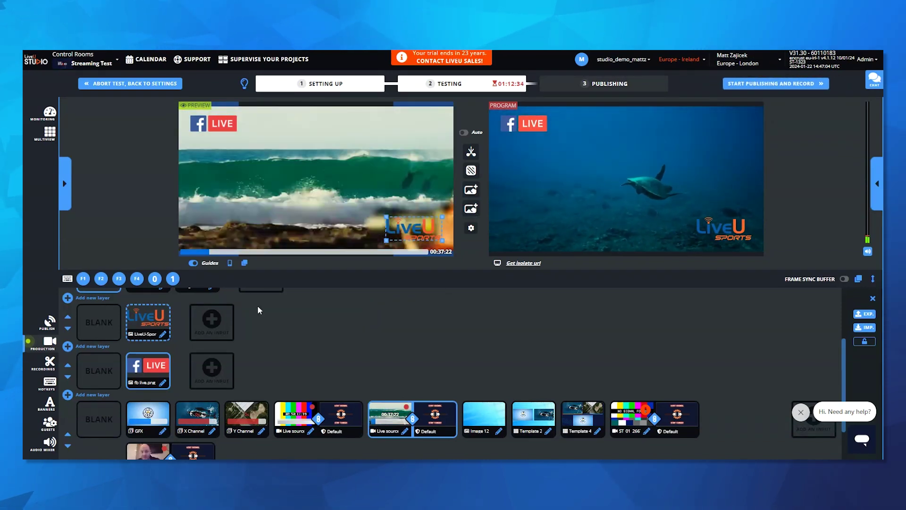
{"action": "left_click", "coordinate": [107, 324]}
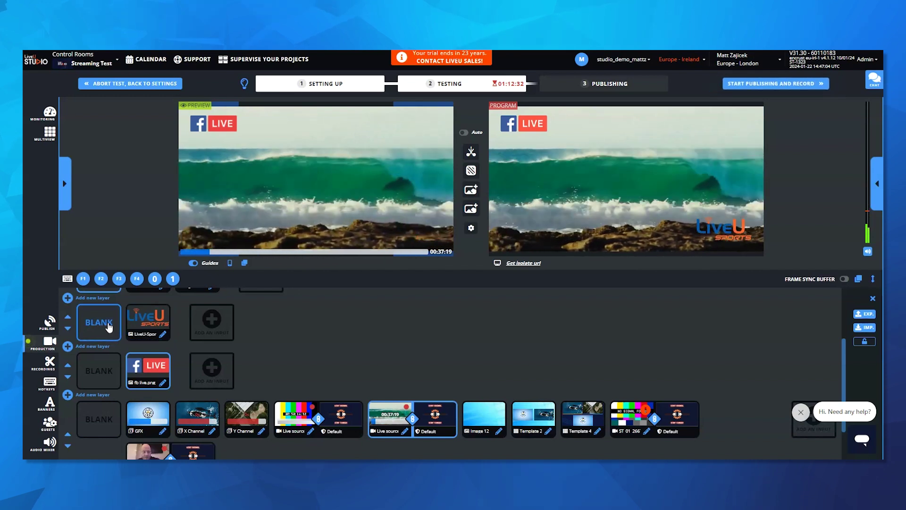
{"action": "left_click", "coordinate": [99, 370]}
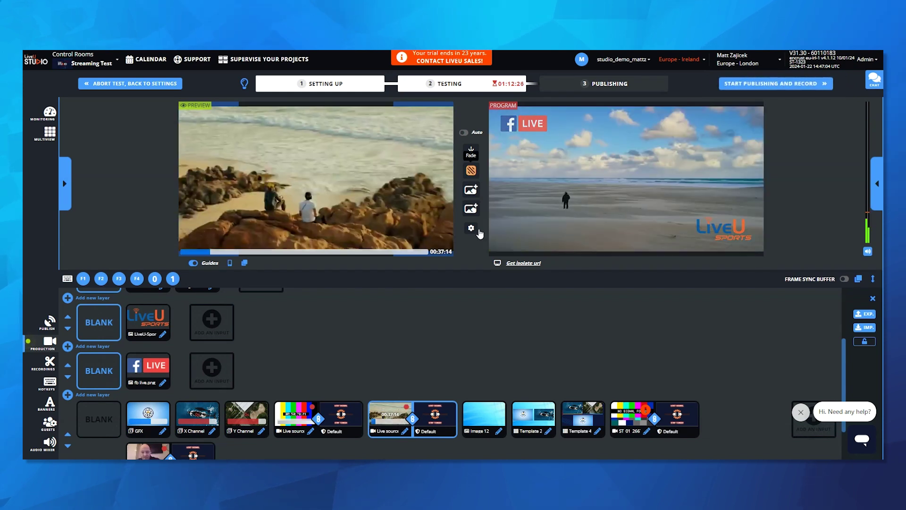
{"action": "key", "text": "space"}
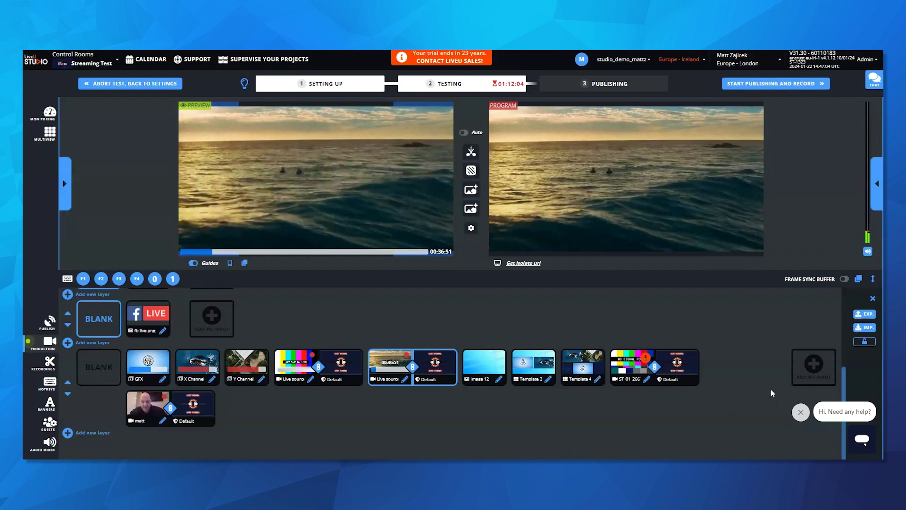
{"action": "left_click", "coordinate": [805, 371]}
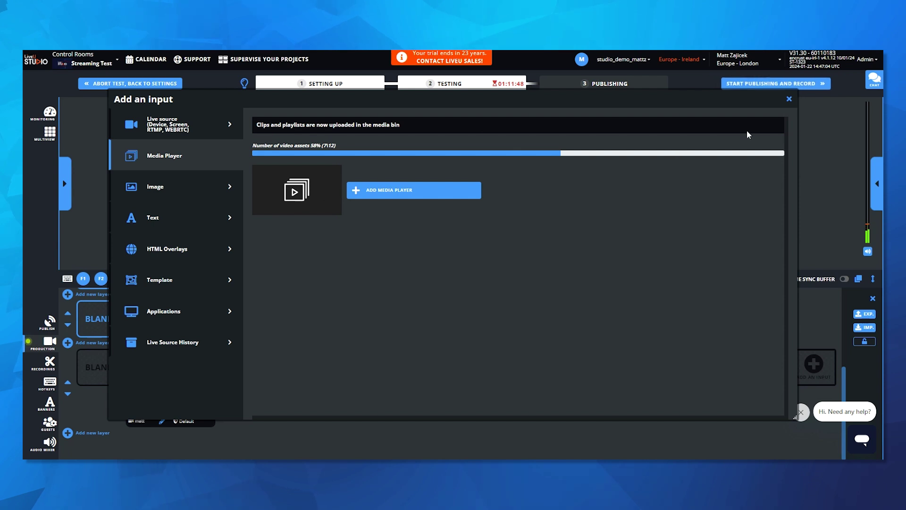
{"action": "left_click", "coordinate": [790, 100]}
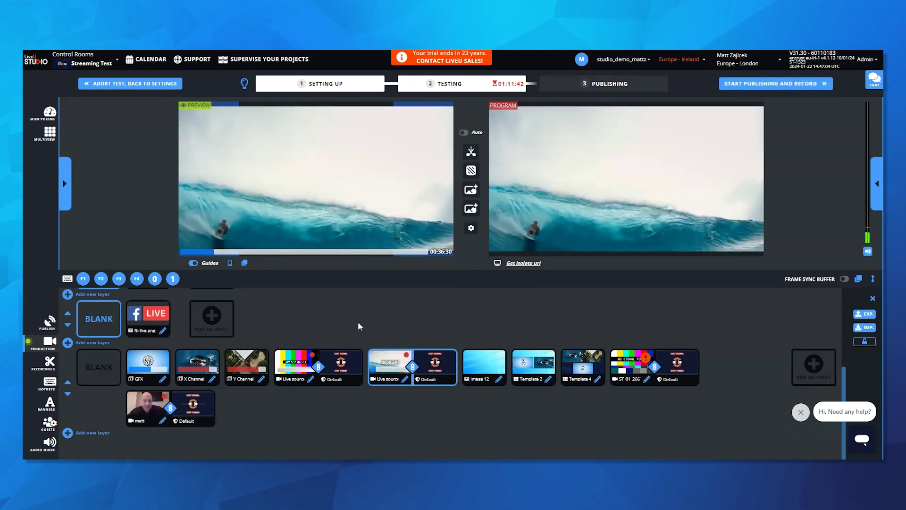
Step: Load the X Channel whale clip into Preview and open the Media bin listing 17 clips
{"action": "left_click", "coordinate": [202, 371]}
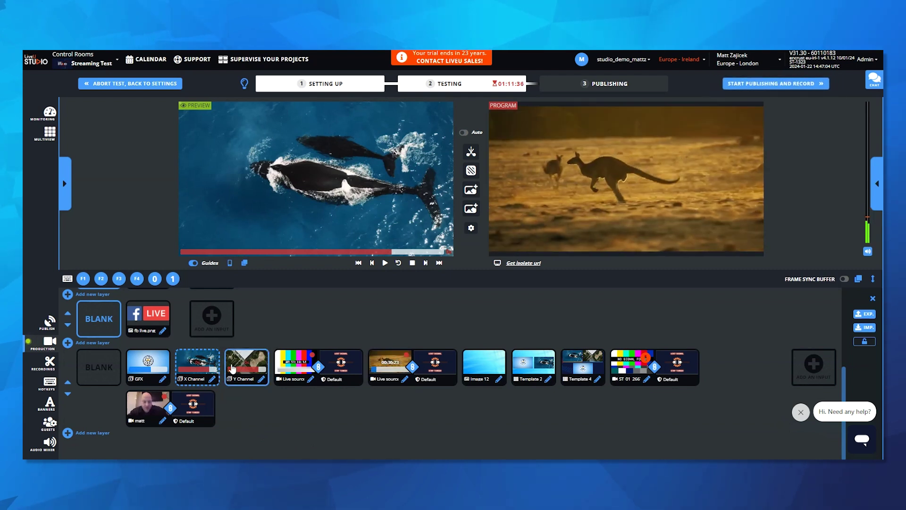
{"action": "left_click", "coordinate": [876, 182]}
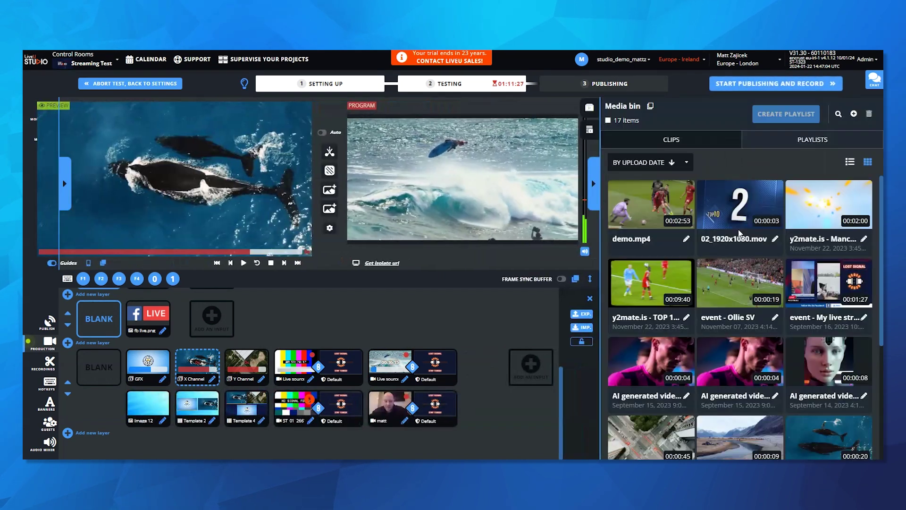
{"action": "scroll", "coordinate": [731, 355], "scroll_direction": "down", "scroll_amount": 3}
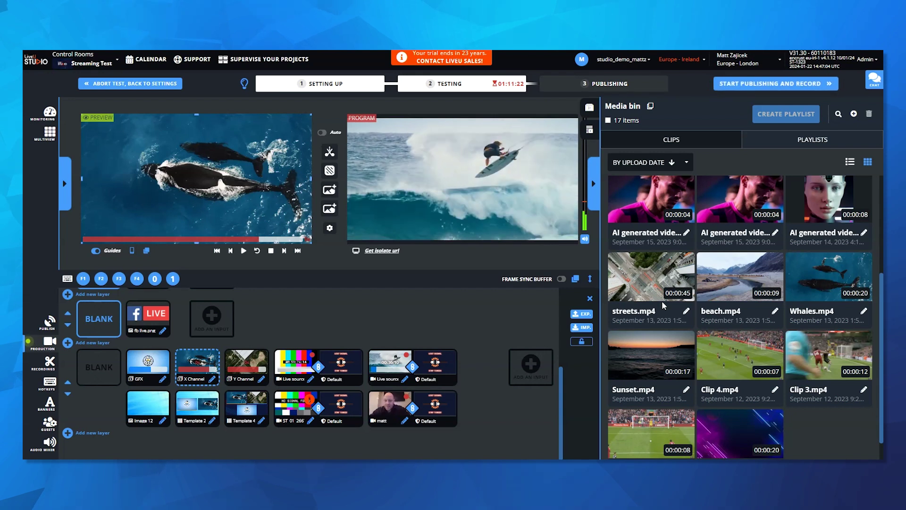
{"action": "scroll", "coordinate": [786, 282], "scroll_direction": "up", "scroll_amount": 3}
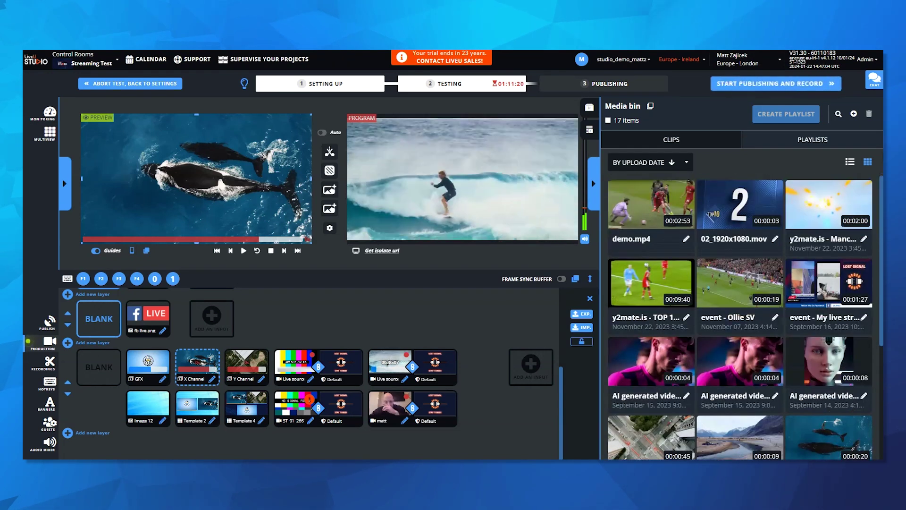
{"action": "left_click", "coordinate": [855, 115]}
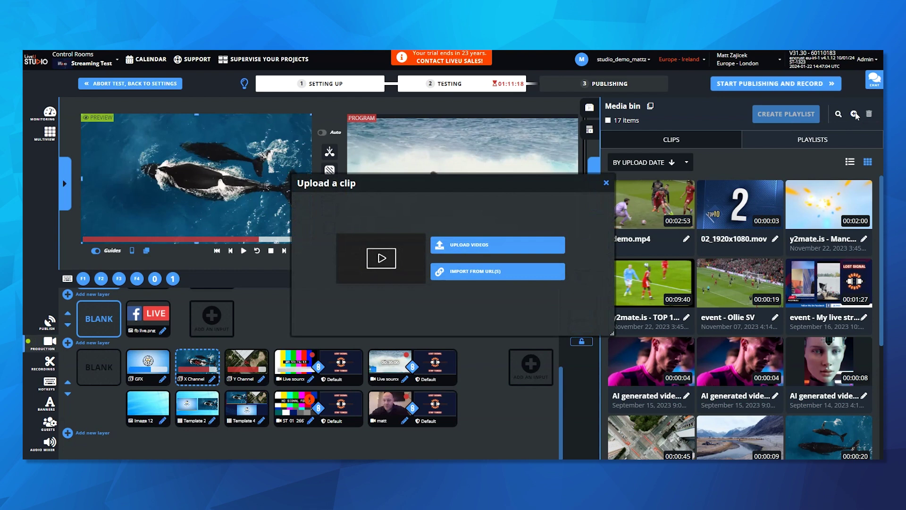
{"action": "left_click", "coordinate": [528, 243]}
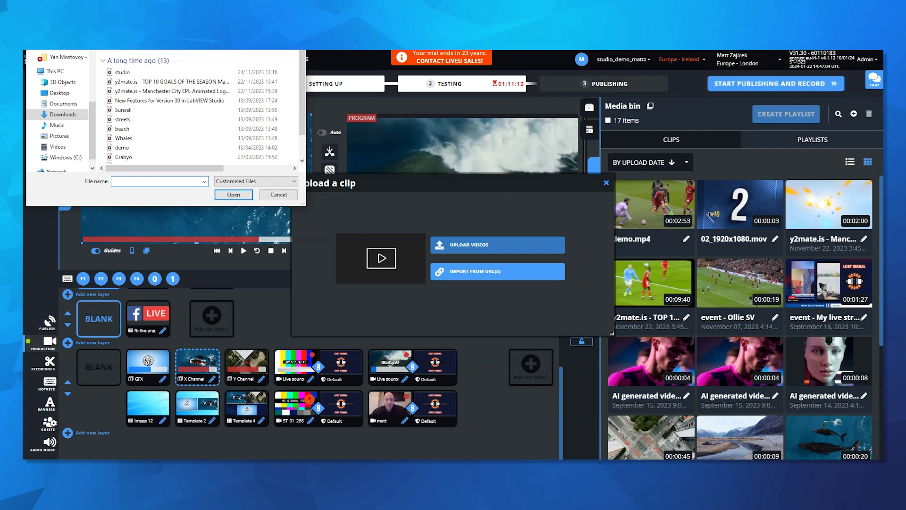
{"action": "key", "text": "Escape"}
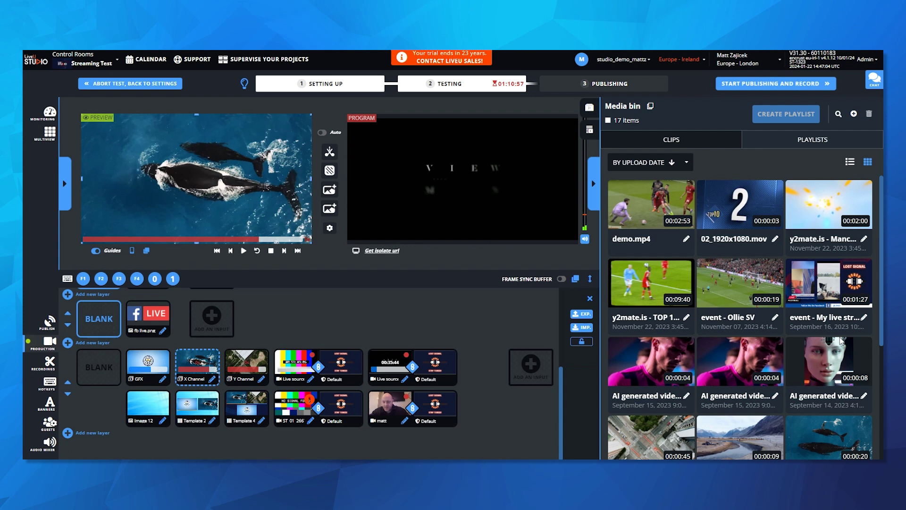
{"action": "scroll", "coordinate": [839, 336], "scroll_direction": "down", "scroll_amount": 2}
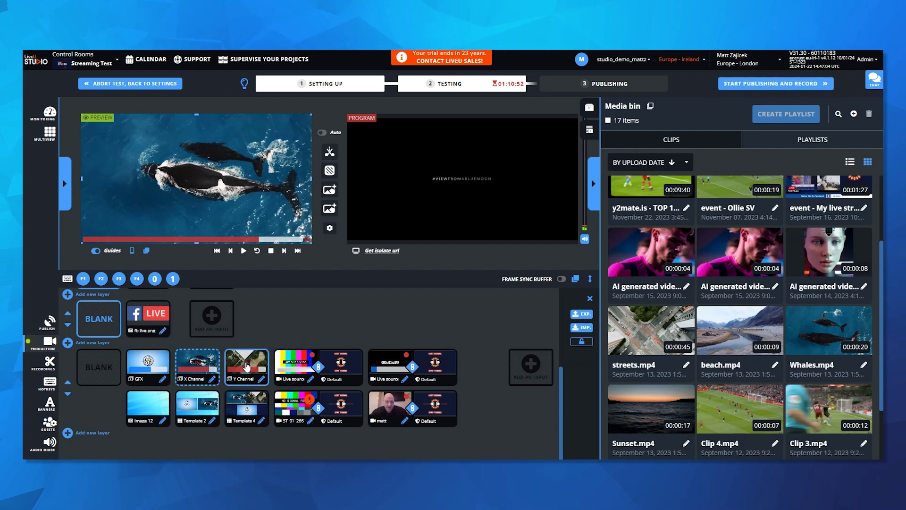
Step: Fade the Y Channel sunset clip on air, then air streets.mp4 via X Channel with a graphic stinger
{"action": "left_click", "coordinate": [247, 366]}
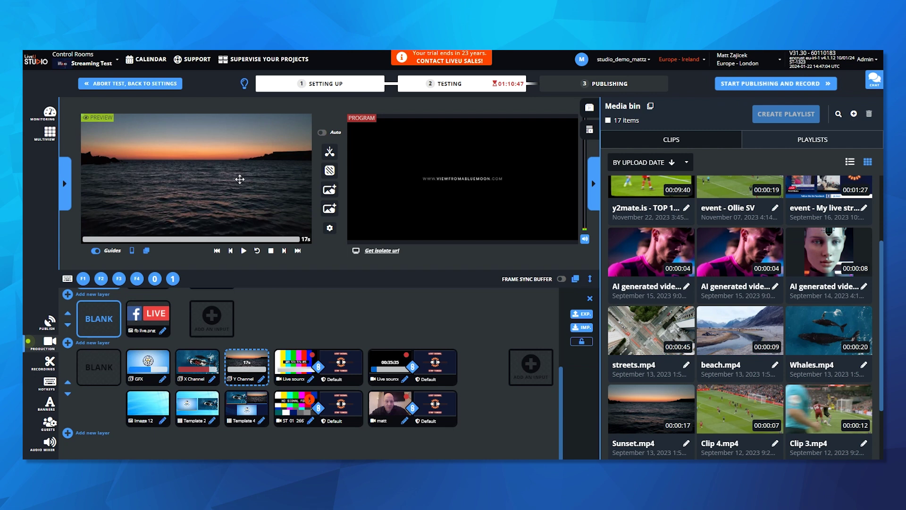
{"action": "left_click", "coordinate": [329, 172]}
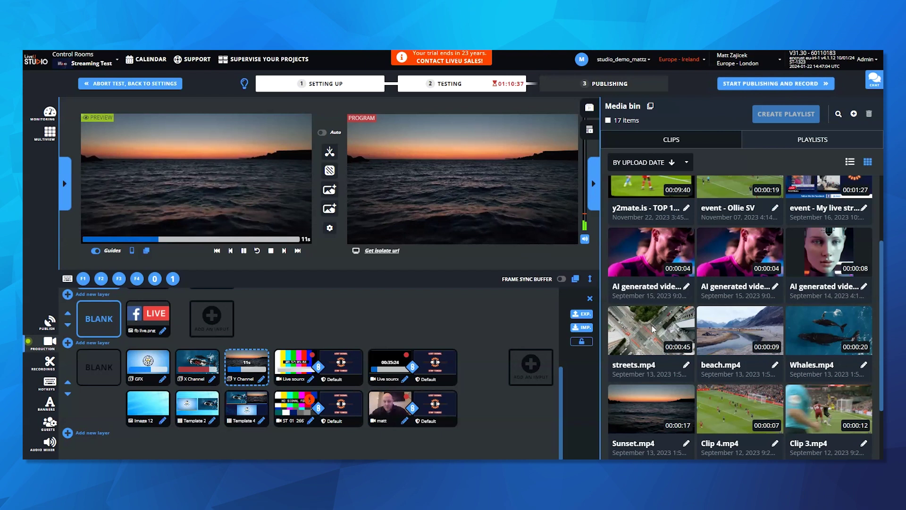
{"action": "left_click_drag", "start_coordinate": [652, 331], "coordinate": [200, 365]}
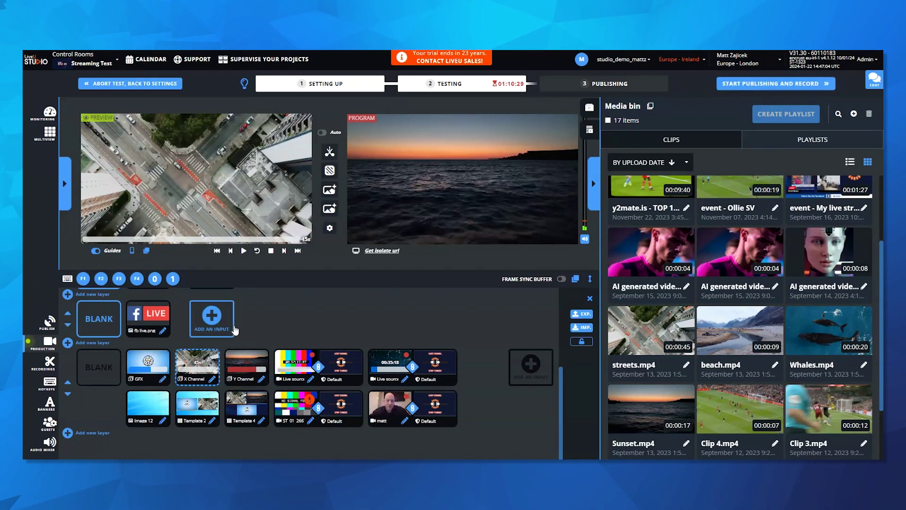
{"action": "left_click", "coordinate": [330, 191]}
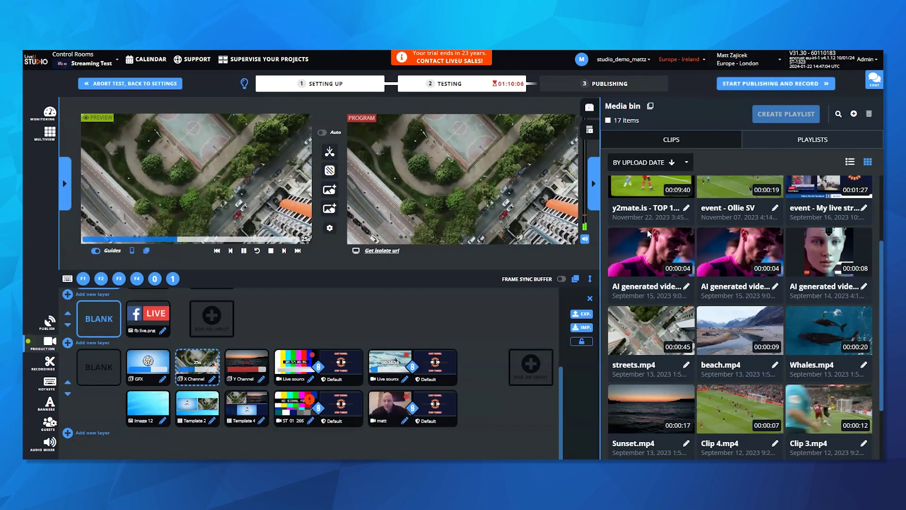
Step: Select the five media-bin clips starting at demo.mp4 and create a named playlist from them
{"action": "scroll", "coordinate": [648, 227], "scroll_direction": "up", "scroll_amount": 2}
{"action": "scroll", "coordinate": [649, 233], "scroll_direction": "up", "scroll_amount": 1}
{"action": "left_click", "coordinate": [652, 205]}
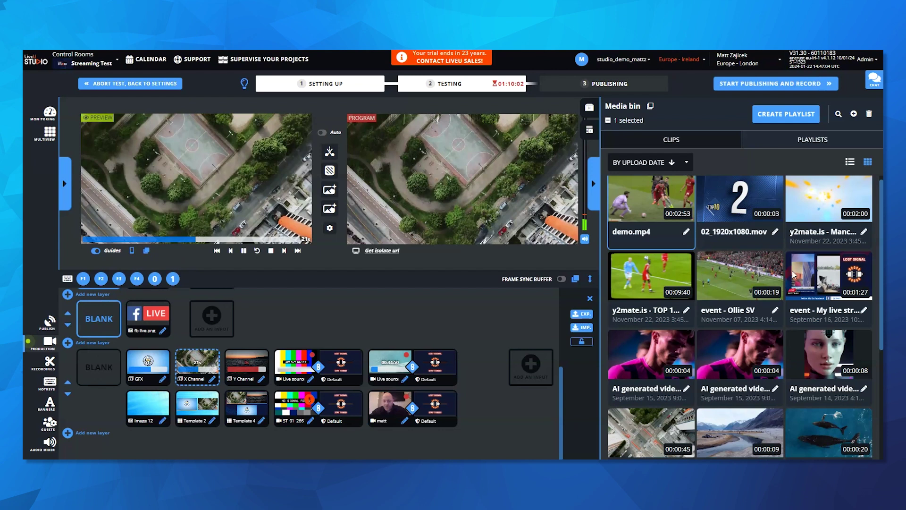
{"action": "left_click", "coordinate": [746, 282], "text": "shift"}
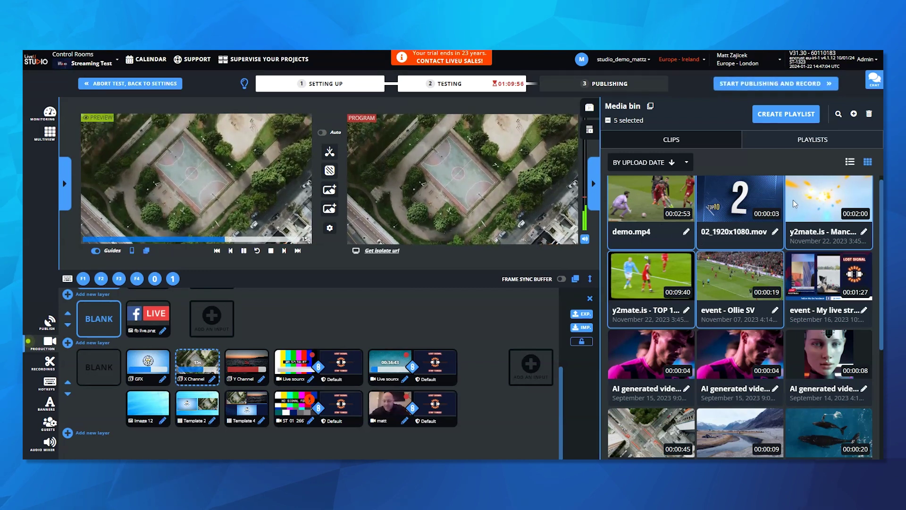
{"action": "left_click", "coordinate": [803, 113]}
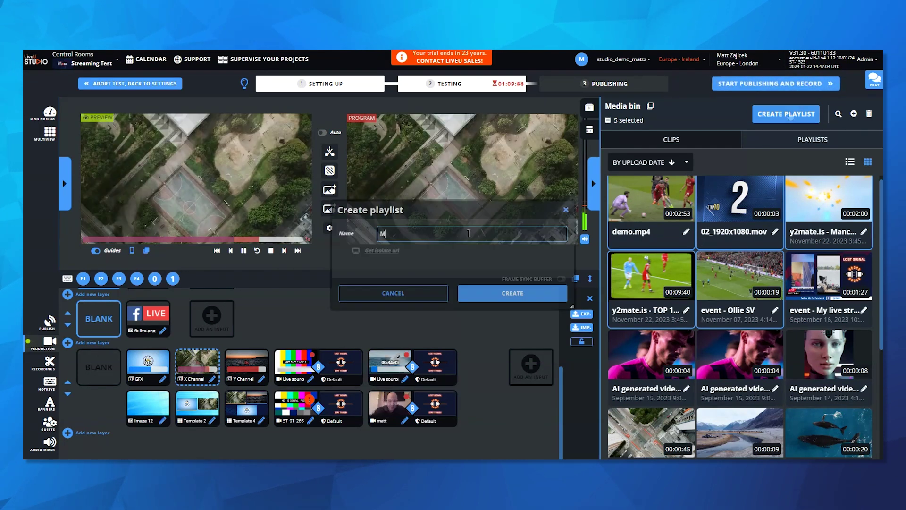
{"action": "type", "text": "Matt"}
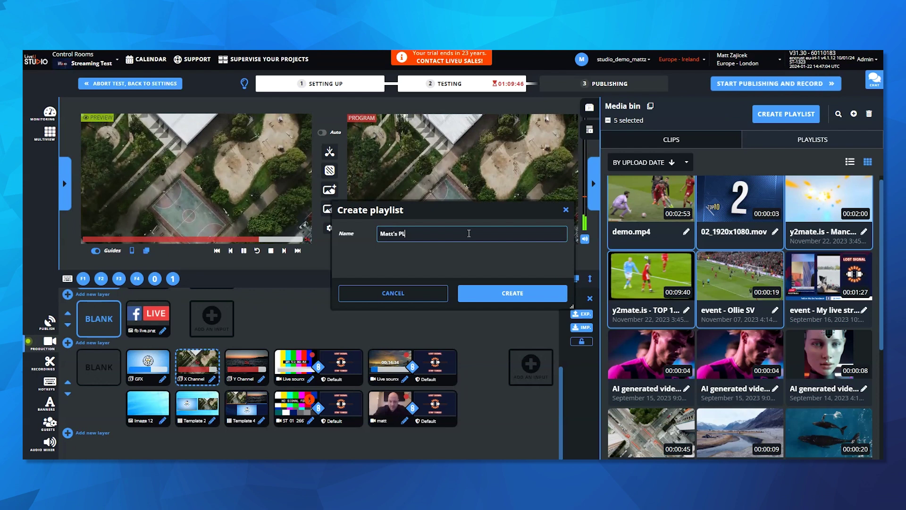
{"action": "type", "text": "'s PL"}
{"action": "left_click", "coordinate": [513, 293]}
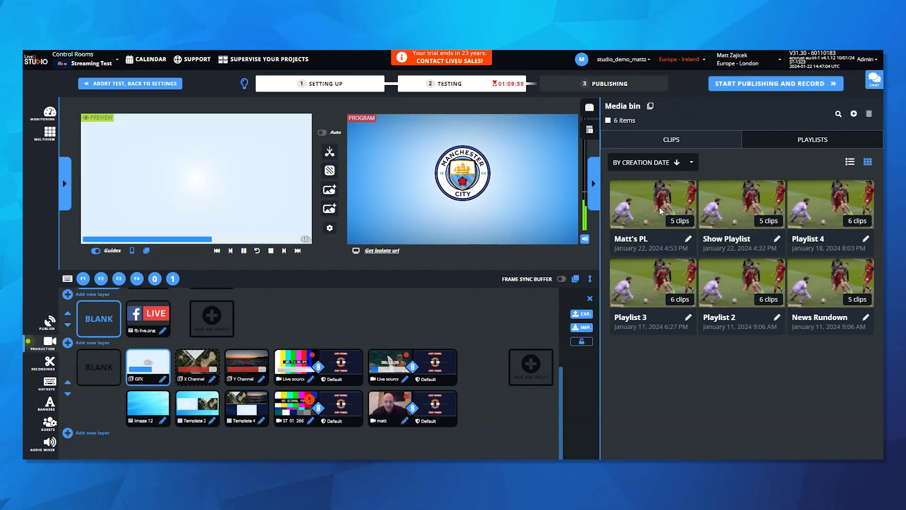
Step: Load the new playlist into X Channel and play 02_1920x1080.mov, the football clip, then demo.mp4
{"action": "left_click_drag", "start_coordinate": [656, 211], "coordinate": [204, 368]}
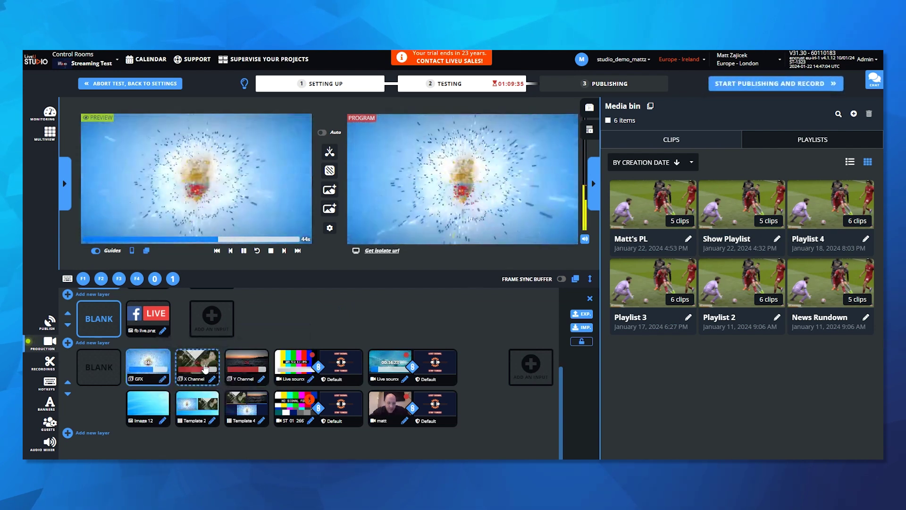
{"action": "left_click", "coordinate": [205, 368]}
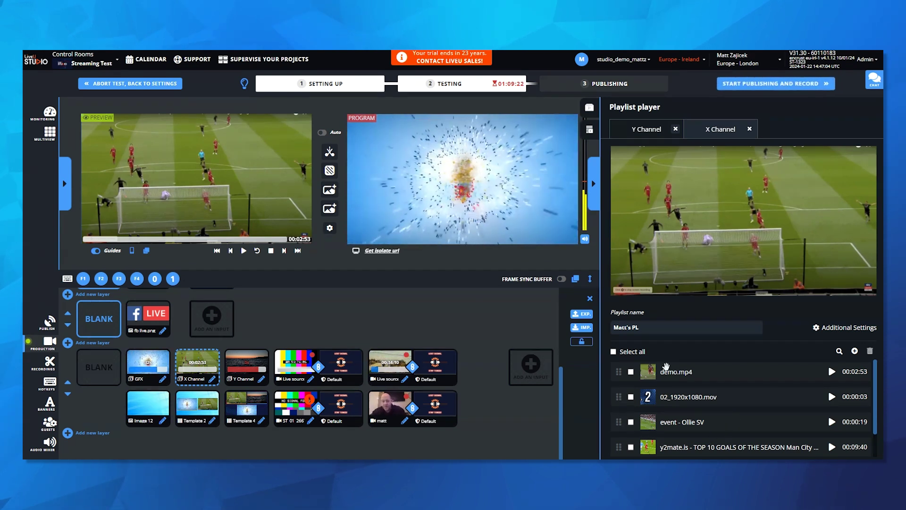
{"action": "left_click", "coordinate": [832, 397]}
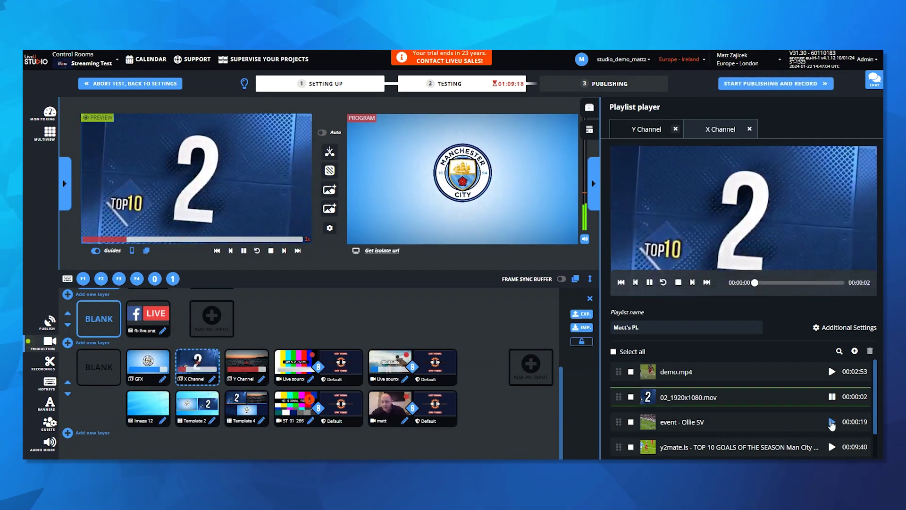
{"action": "left_click", "coordinate": [832, 421]}
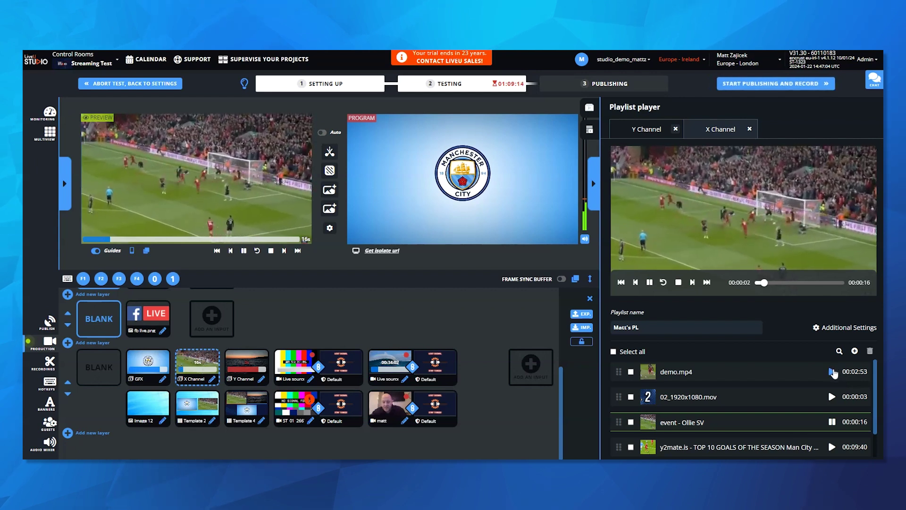
{"action": "left_click", "coordinate": [833, 372]}
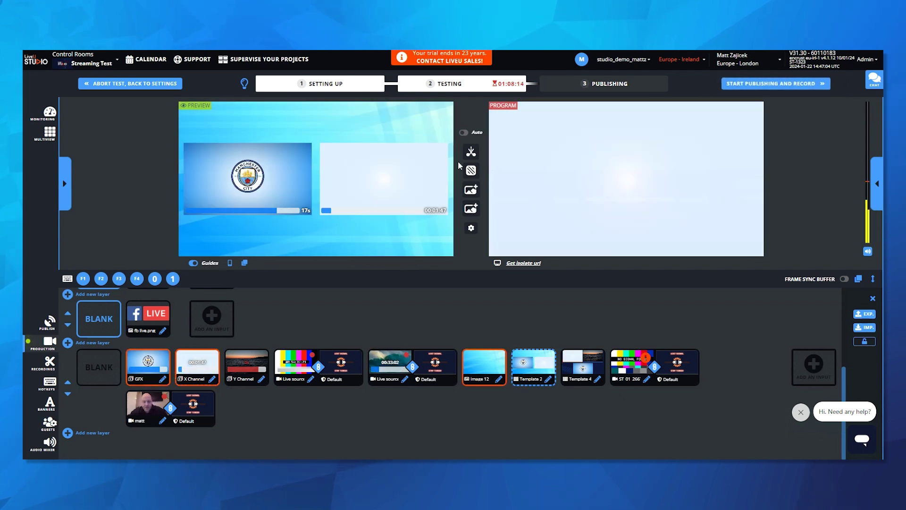
Step: Cut the current preview to air, then set Template 4's input 2 to Live source and input 3 to the presenter camera
{"action": "left_click", "coordinate": [472, 171]}
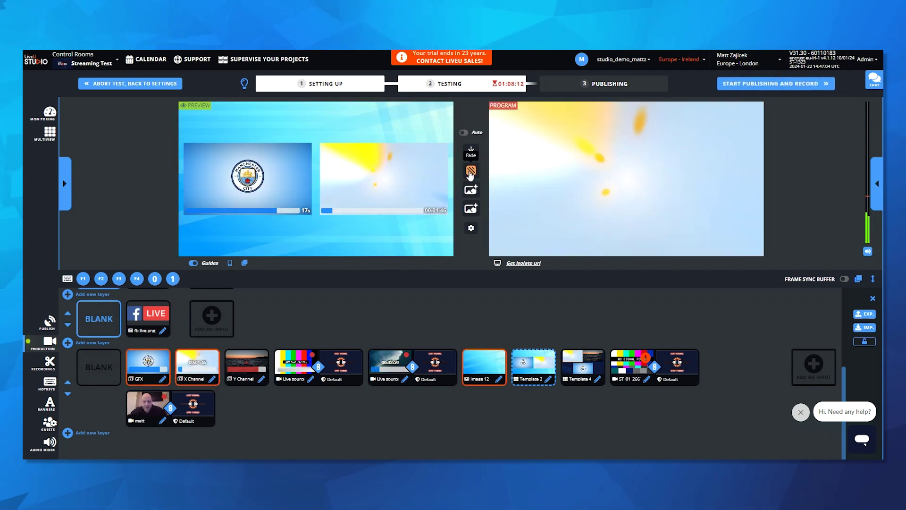
{"action": "left_click", "coordinate": [584, 367]}
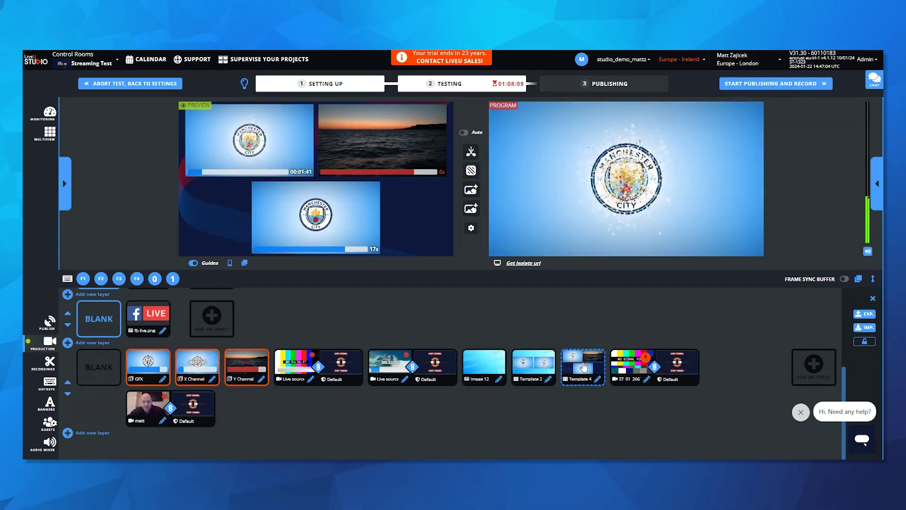
{"action": "left_click", "coordinate": [67, 203]}
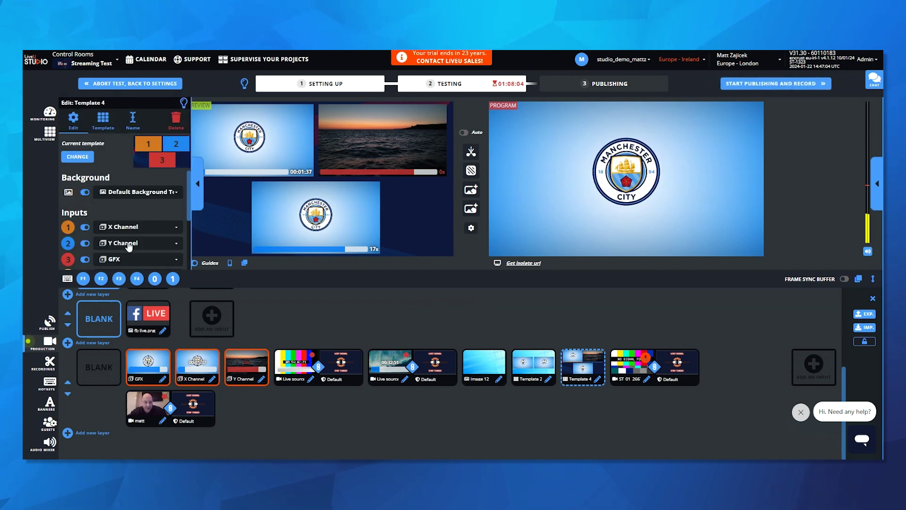
{"action": "left_click", "coordinate": [129, 244]}
{"action": "left_click", "coordinate": [127, 231]}
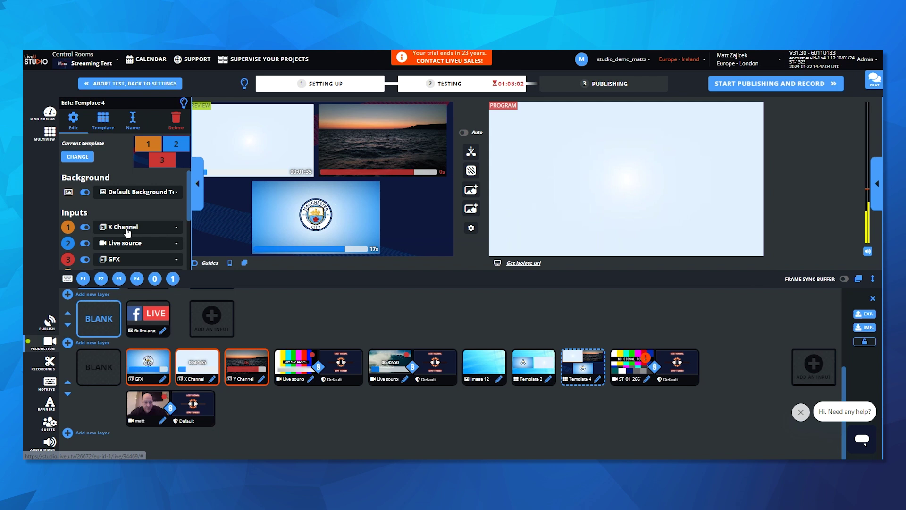
{"action": "scroll", "coordinate": [145, 251], "scroll_direction": "down", "scroll_amount": 2}
{"action": "left_click", "coordinate": [134, 232]}
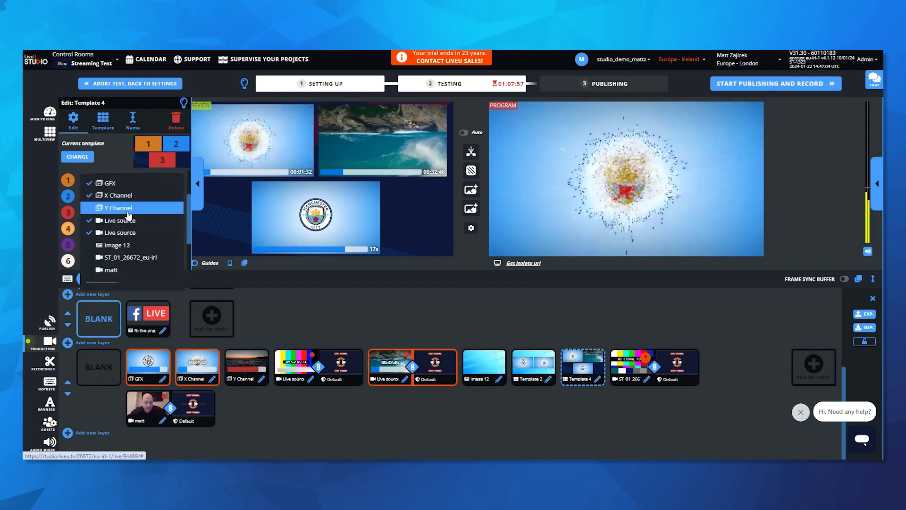
{"action": "left_click", "coordinate": [135, 272]}
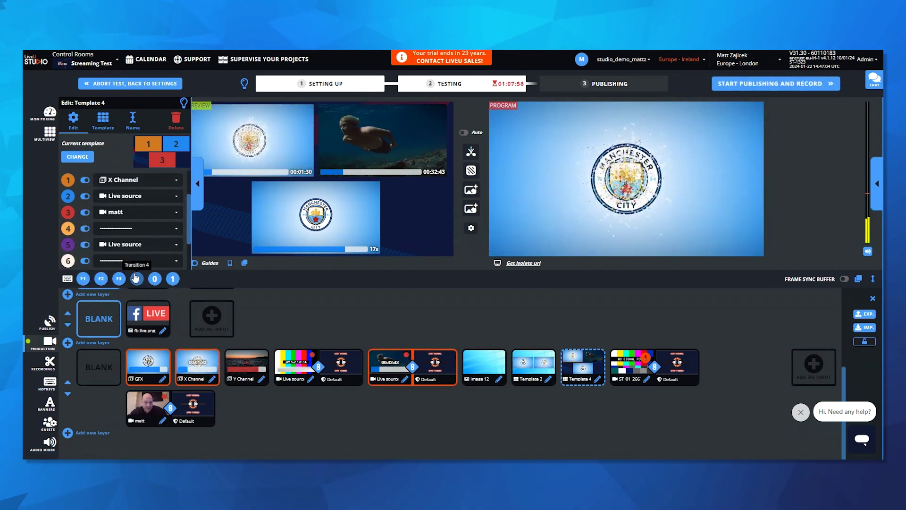
{"action": "left_click", "coordinate": [198, 183]}
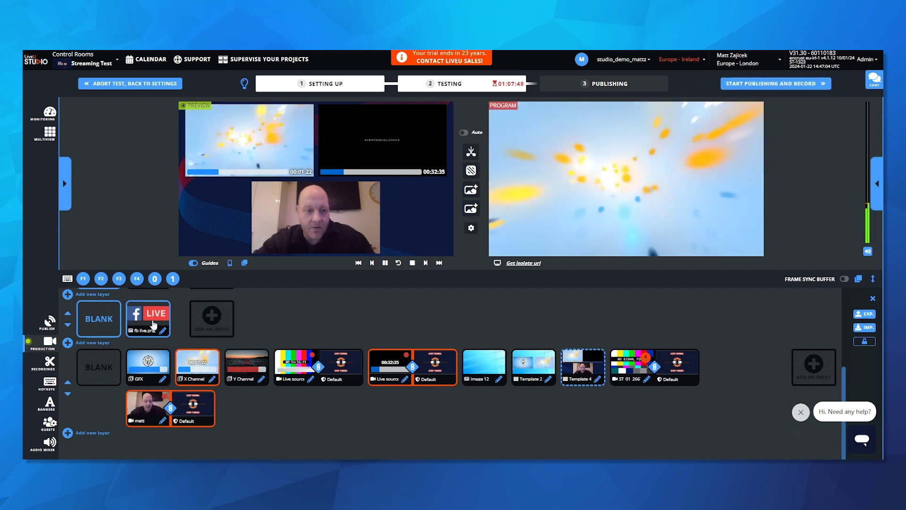
Step: Place the fb LIVE badge at Preview's bottom-right and show the hotkeys list
{"action": "left_click", "coordinate": [153, 325]}
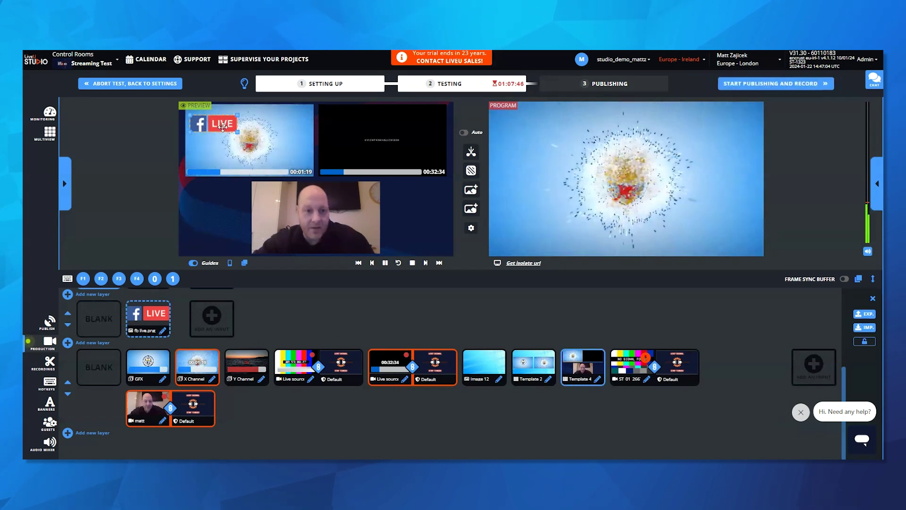
{"action": "left_click_drag", "start_coordinate": [215, 137], "coordinate": [431, 226]}
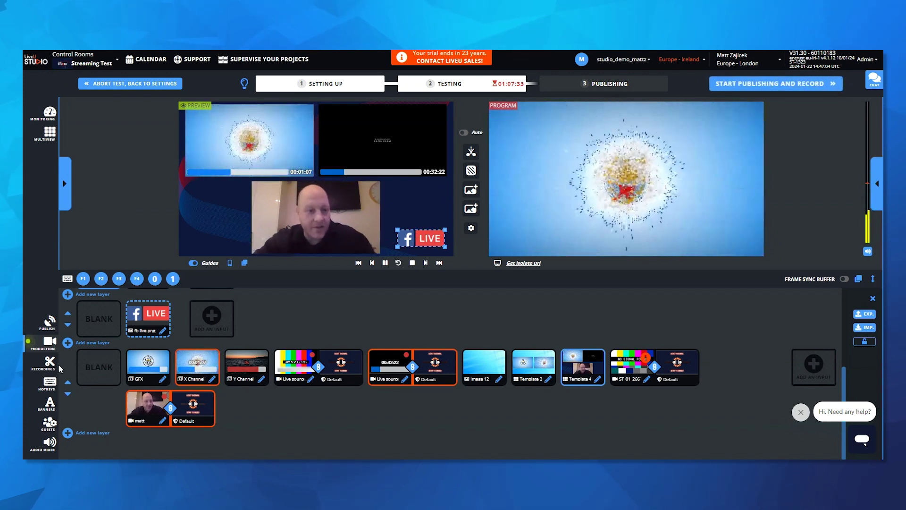
{"action": "left_click", "coordinate": [50, 383]}
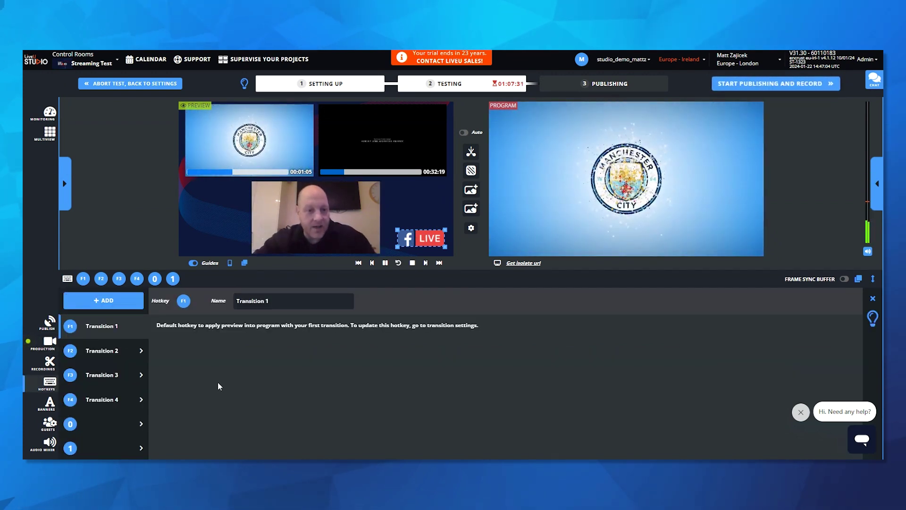
Step: Create hotkey 2 set to send the scene straight to Program with Transition 3
{"action": "left_click", "coordinate": [108, 304]}
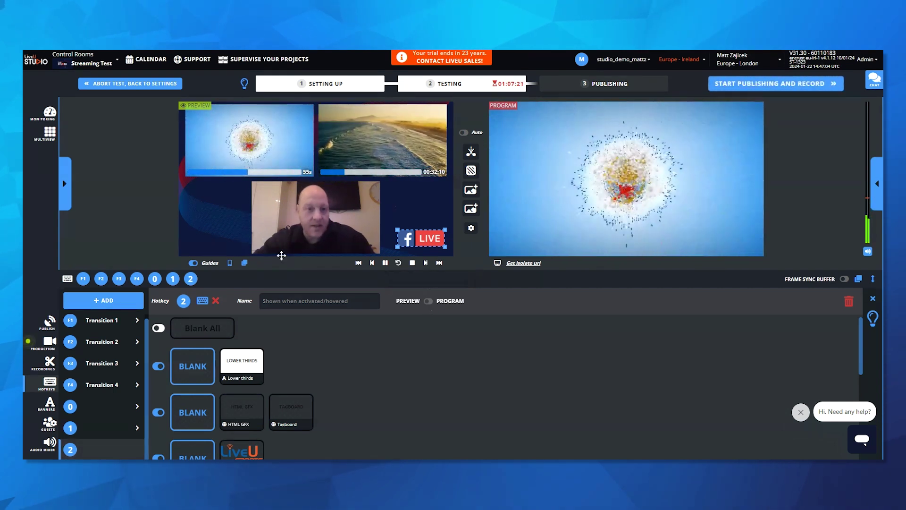
{"action": "left_click", "coordinate": [428, 301]}
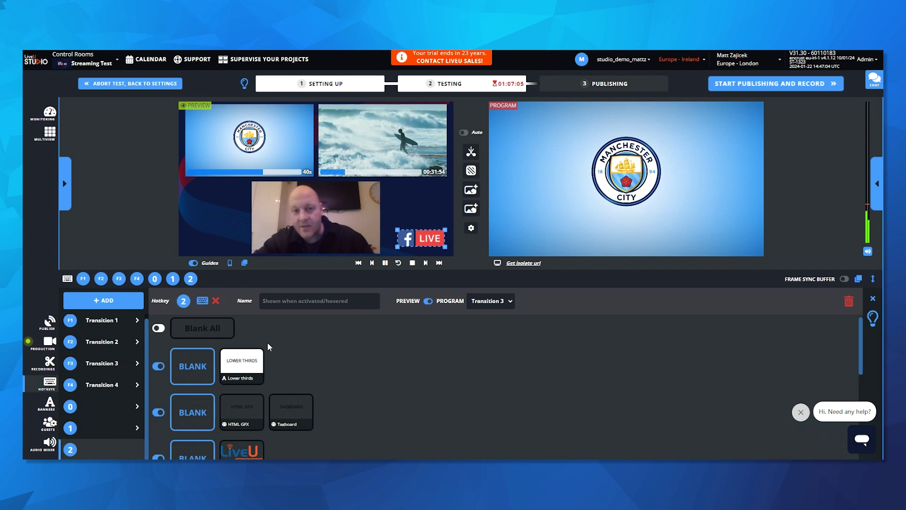
Step: Return to the Production layers, with Program showing the sunset ocean clip and Facebook LIVE badge
{"action": "left_click", "coordinate": [49, 343]}
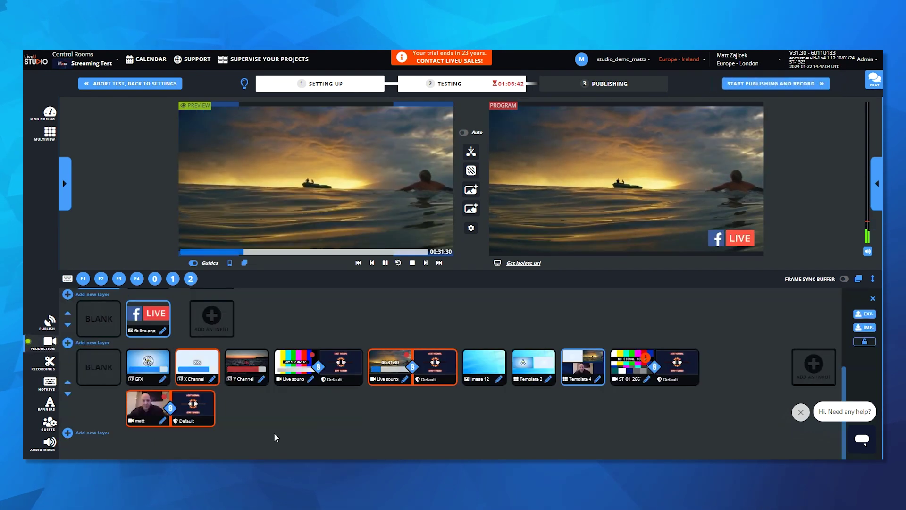